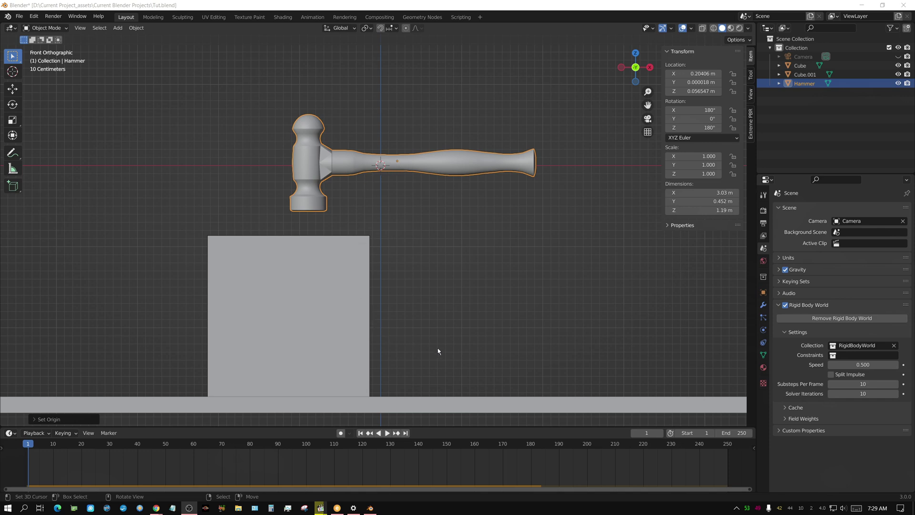
Inspect the scene from an angle, then centre the hammer's origin on its geometry
scroll(470, 292, down, 3)
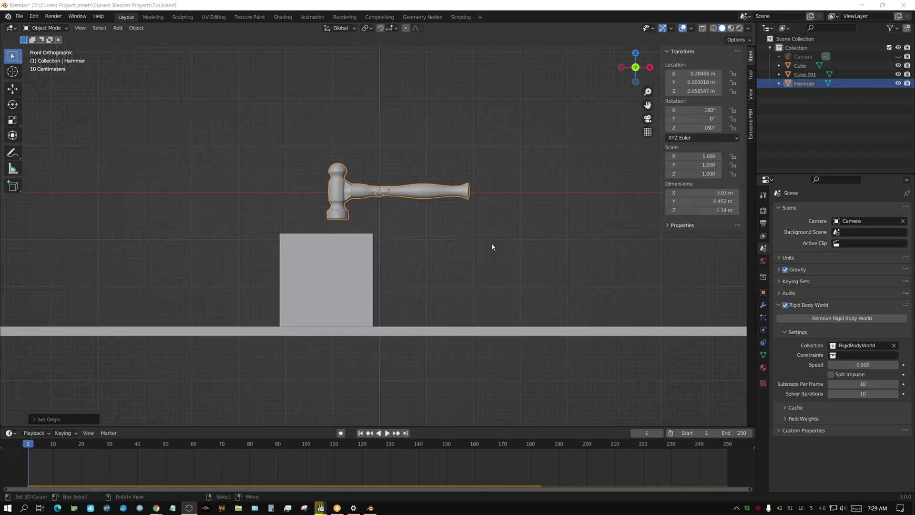
middle_drag(491, 241, 447, 267)
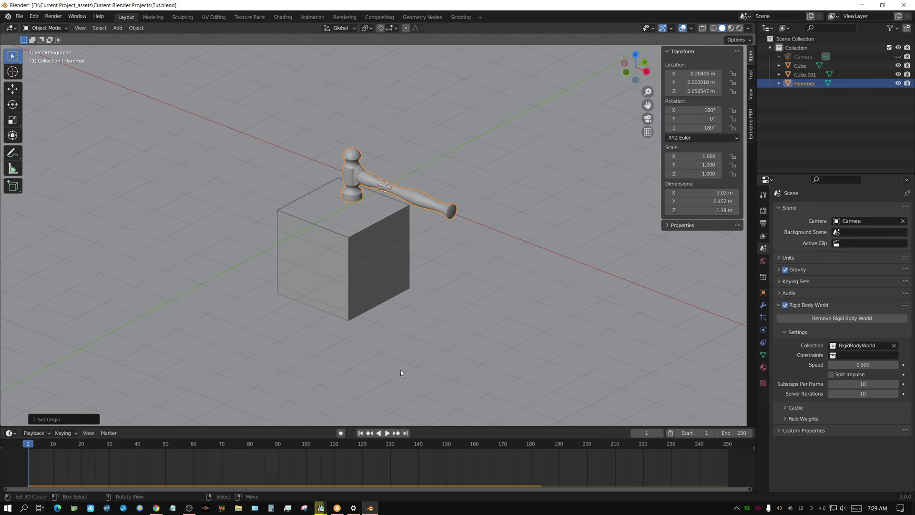
middle_drag(401, 368, 427, 349)
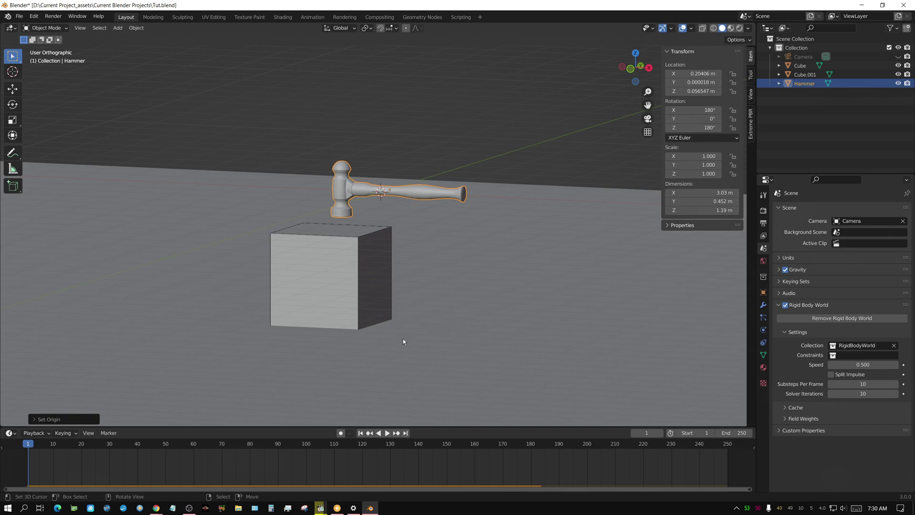
key(KP_1)
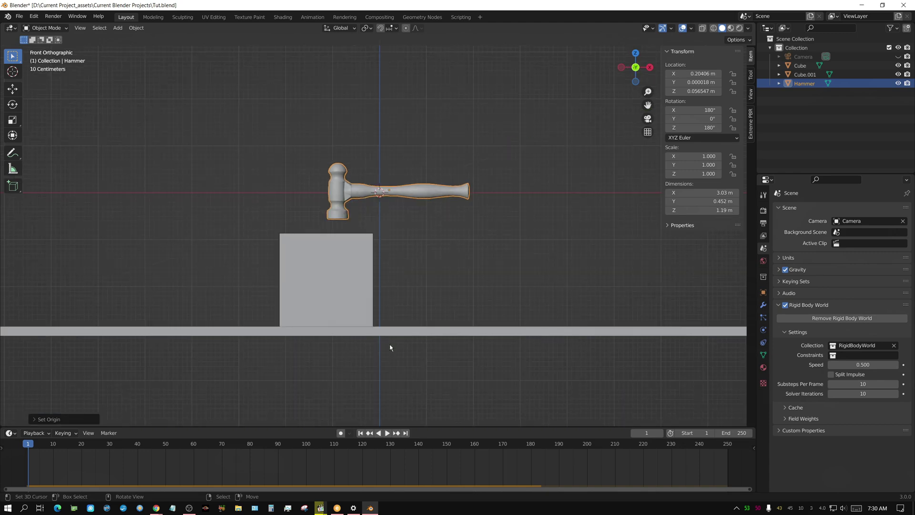
scroll(390, 348, up, 3)
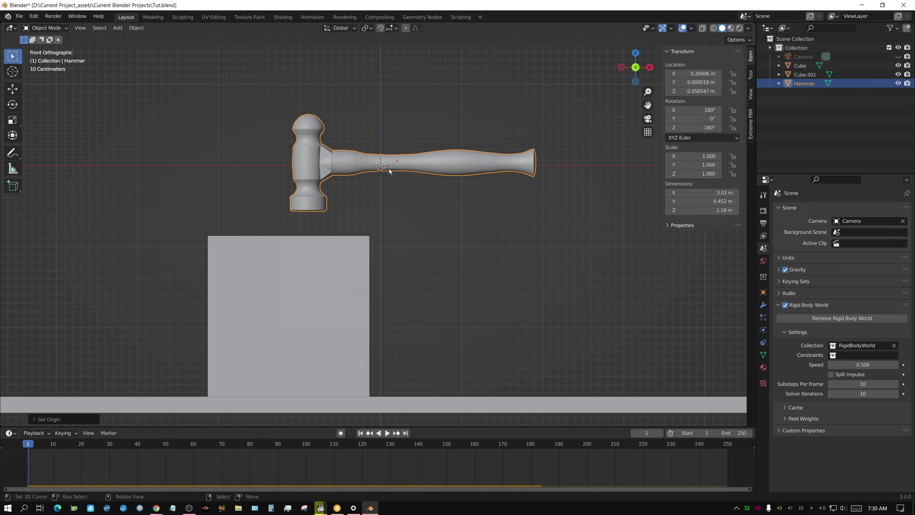
click(136, 30)
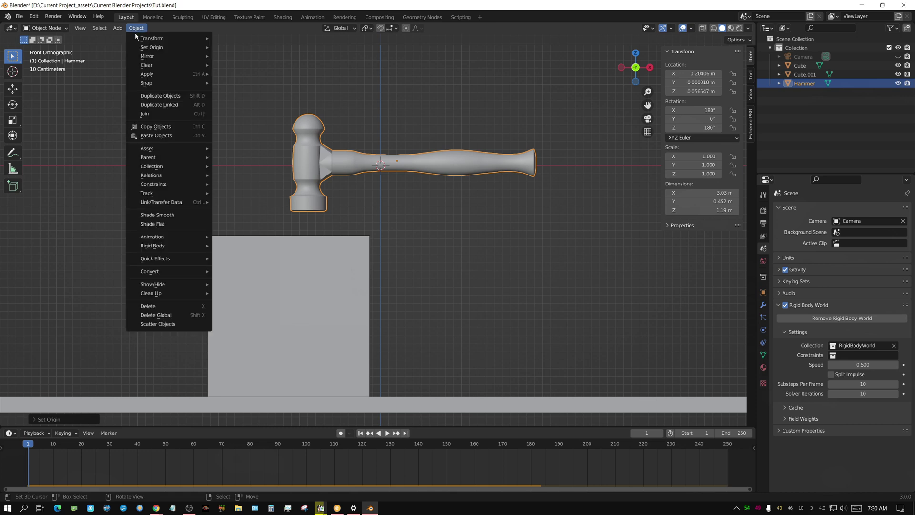
mouse_move(148, 48)
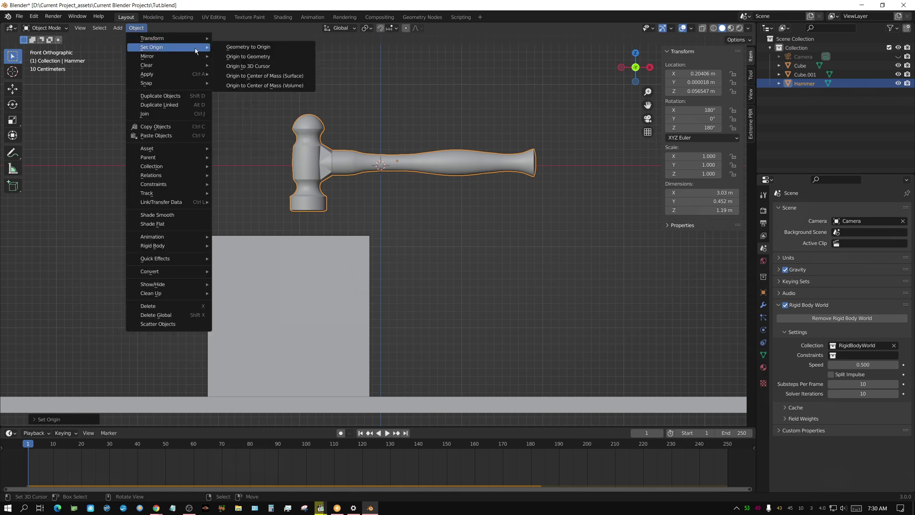
click(266, 58)
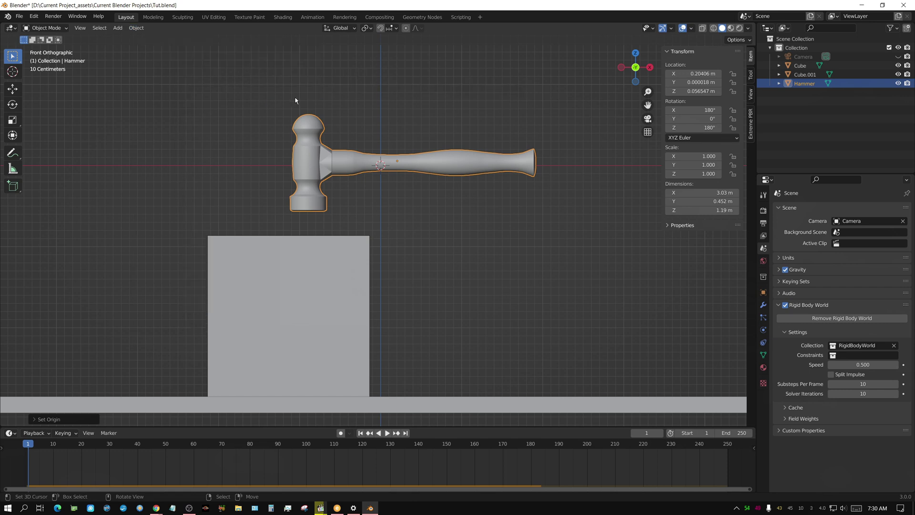
Test-play the physics simulation, stop it, and rewind to the first frame
click(387, 434)
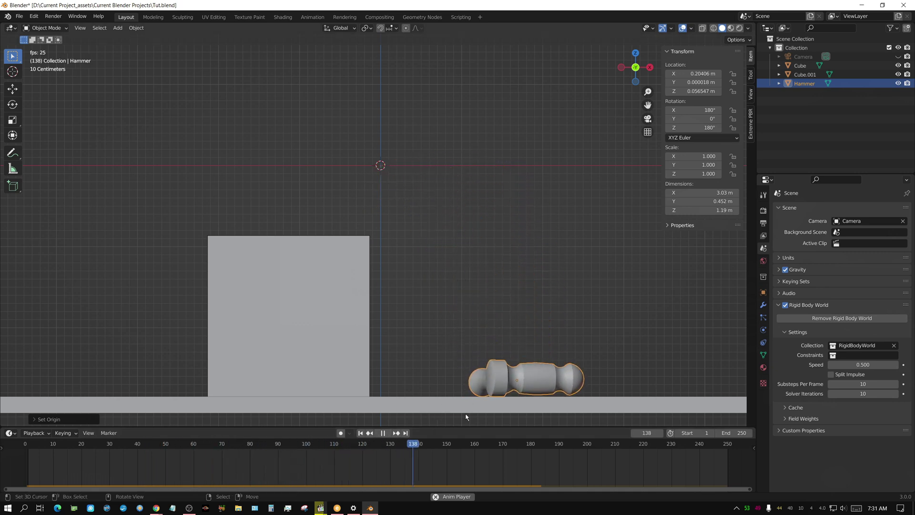
click(386, 435)
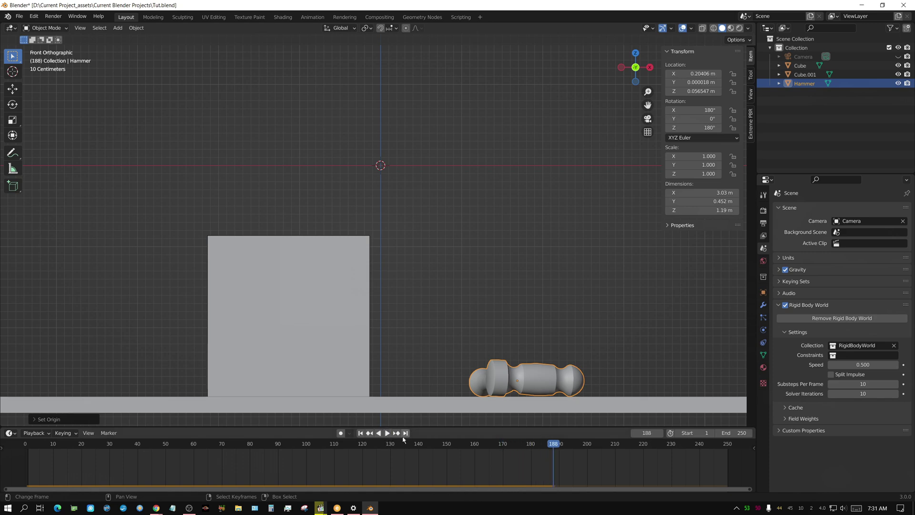
click(361, 432)
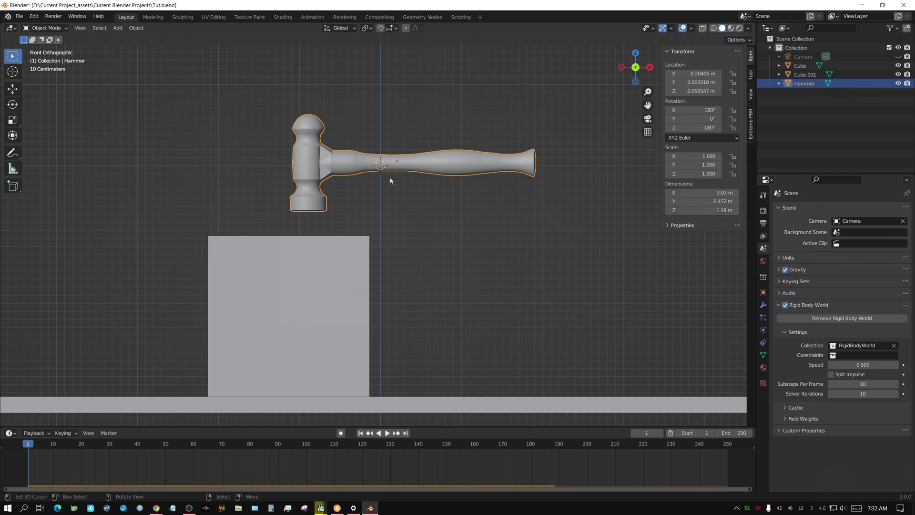
Place the 3D cursor on the handle near the head, then set the origin to the 3D cursor
shift+right_click(346, 161)
key(KP_7)
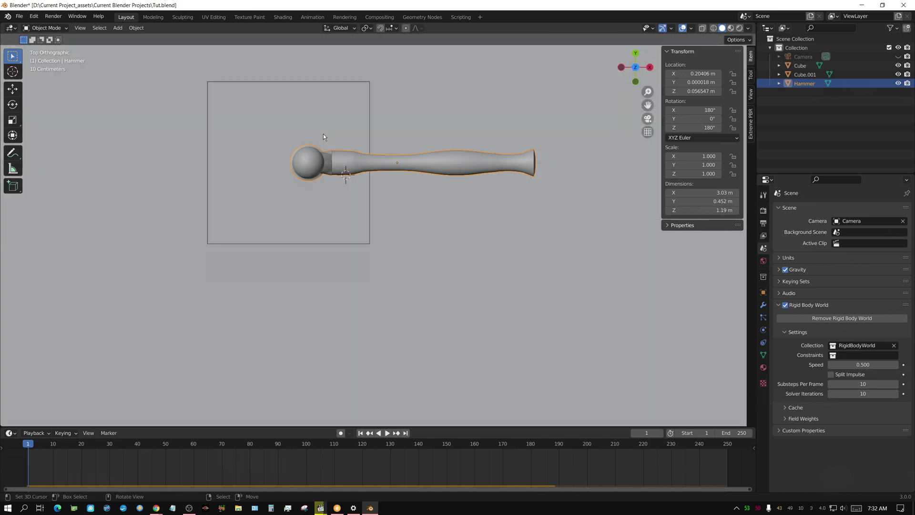
key(g)
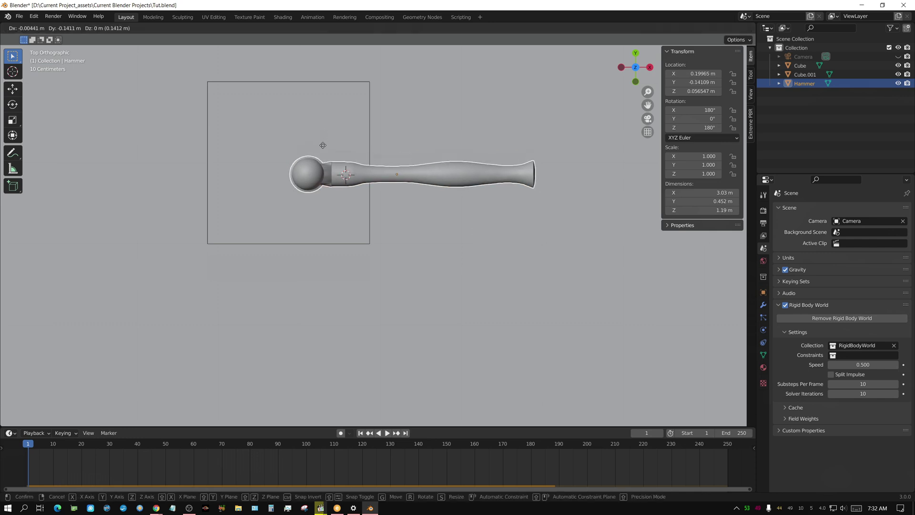
click(323, 145)
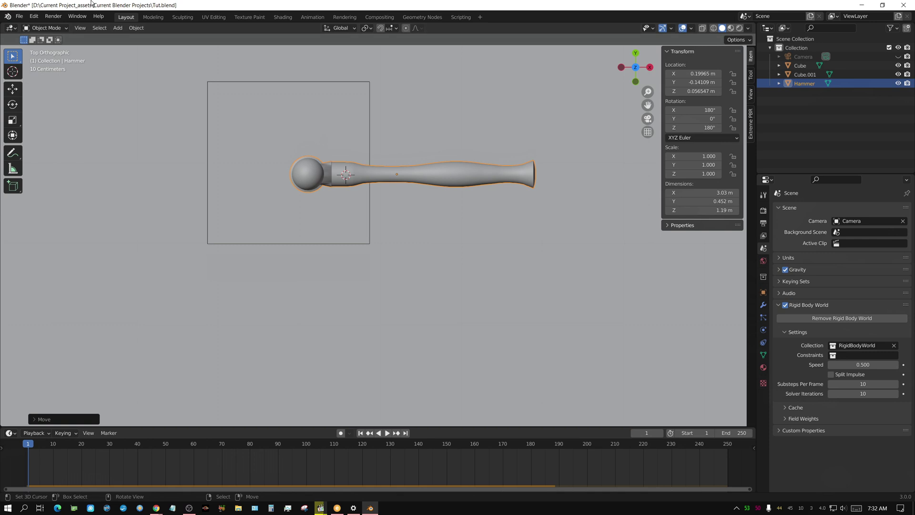
click(135, 28)
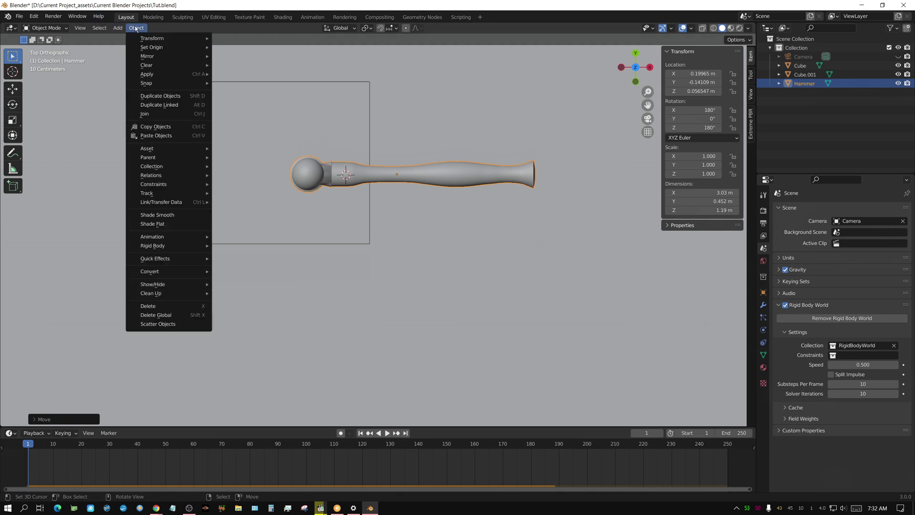
mouse_move(148, 49)
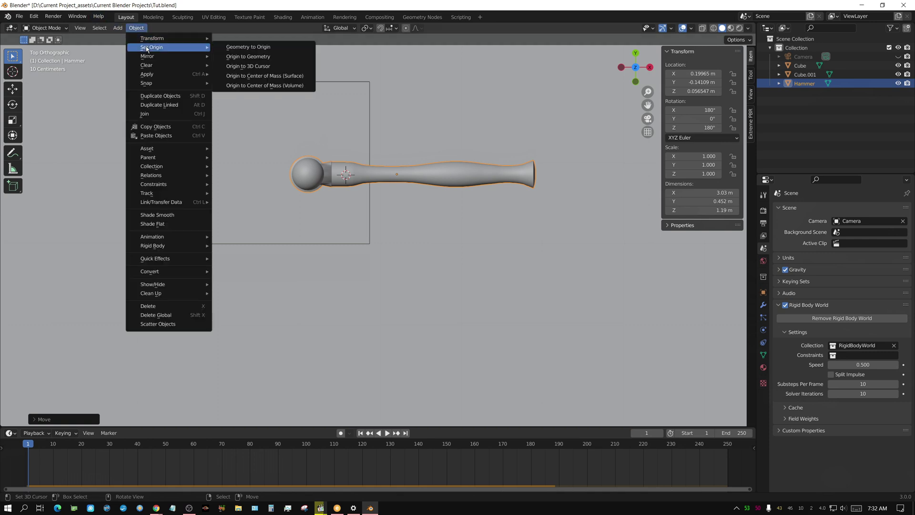
click(257, 66)
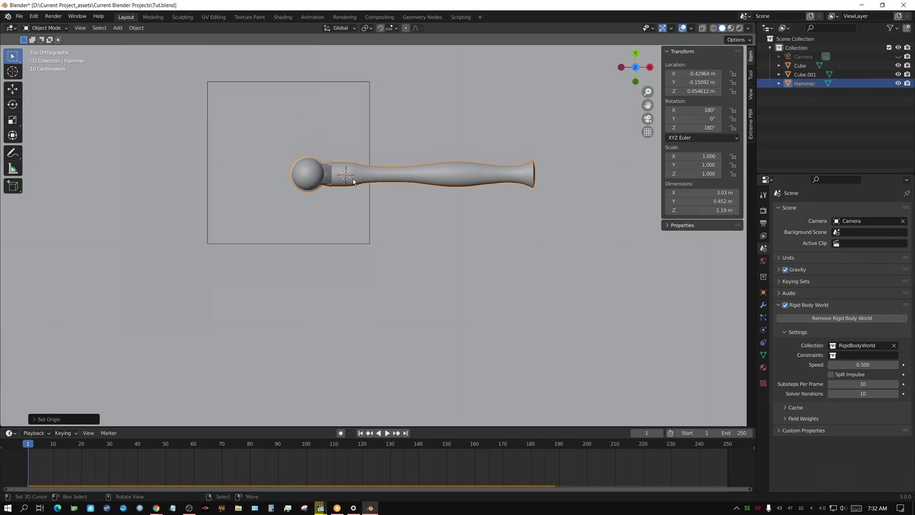
middle_drag(346, 185, 340, 94)
key(KP_1)
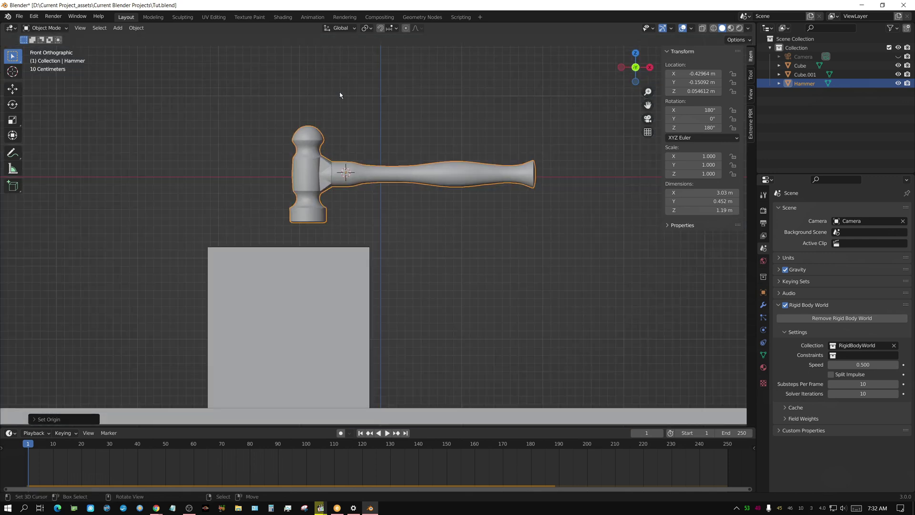
click(390, 434)
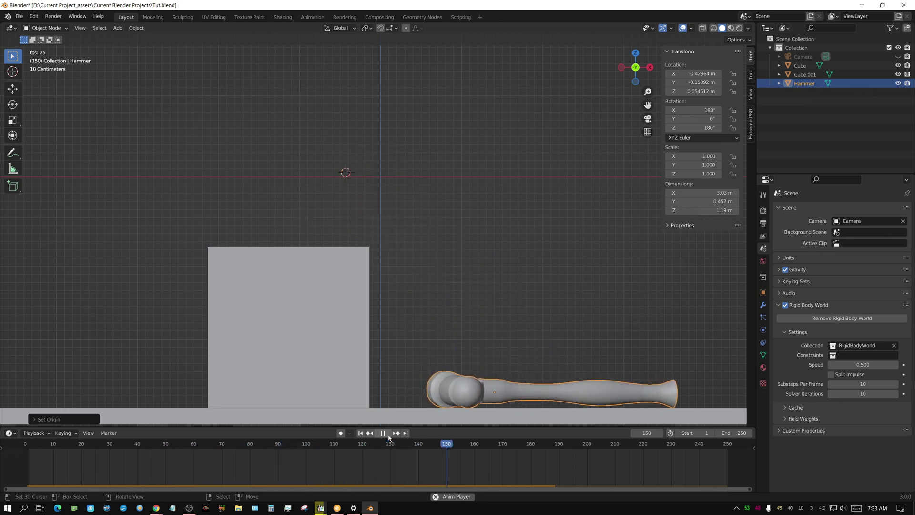
click(383, 433)
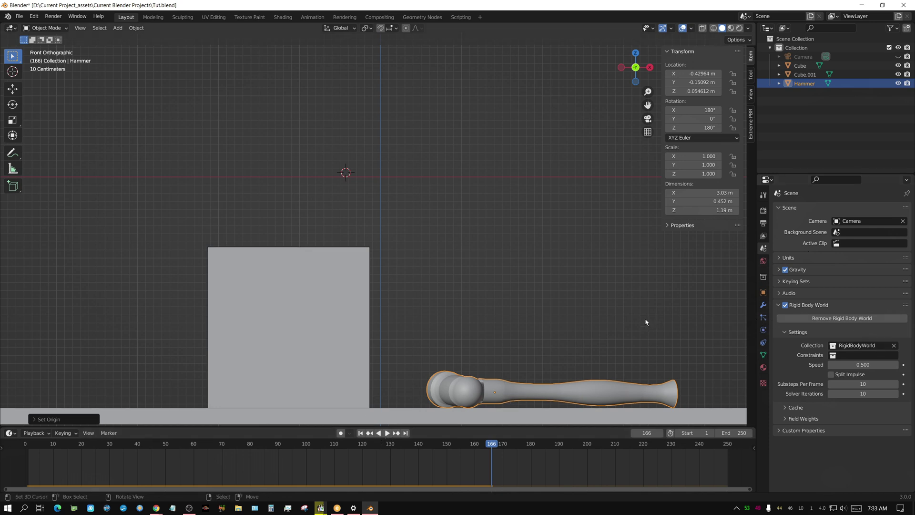
click(361, 433)
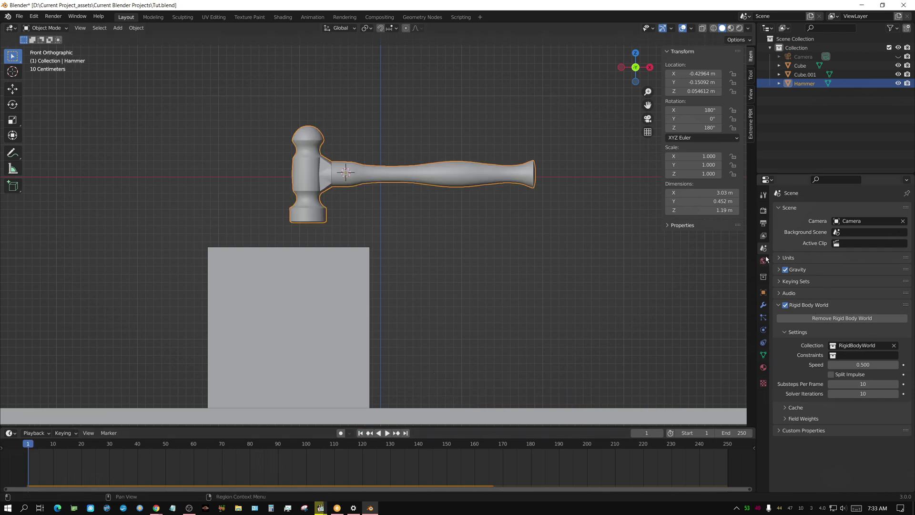
double_click(855, 365)
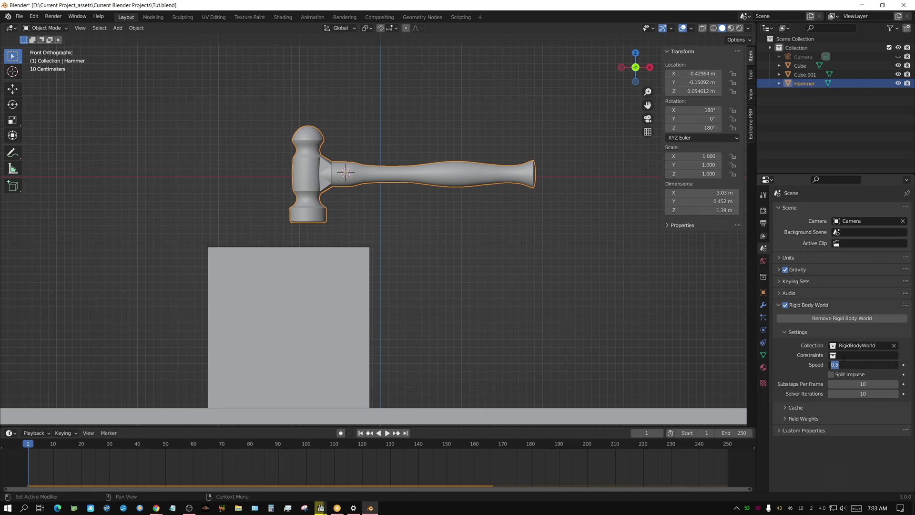
text(2)
key(Return)
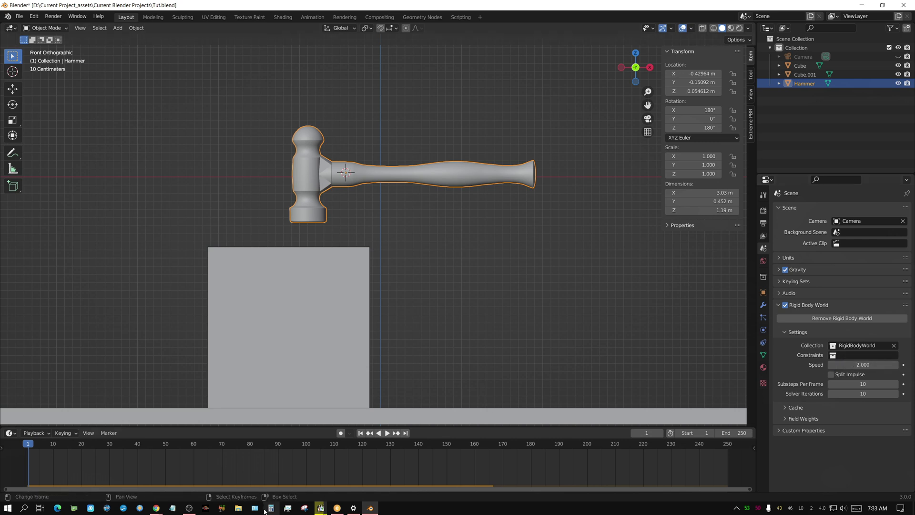
click(388, 433)
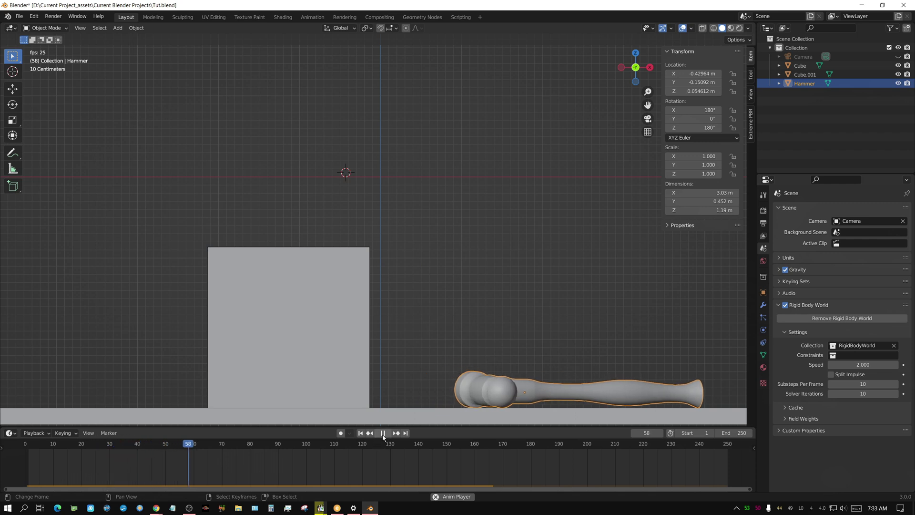
click(383, 433)
key(shift+Left)
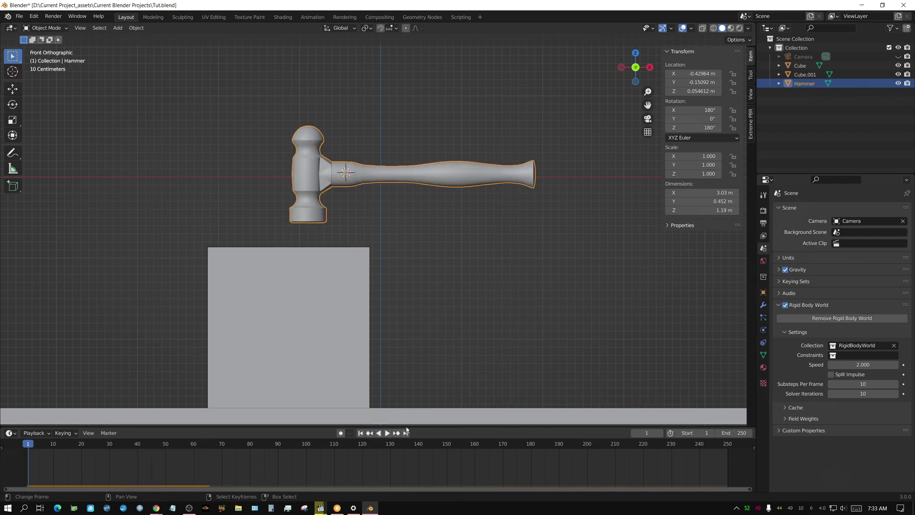
click(863, 364)
text(0.5)
key(Return)
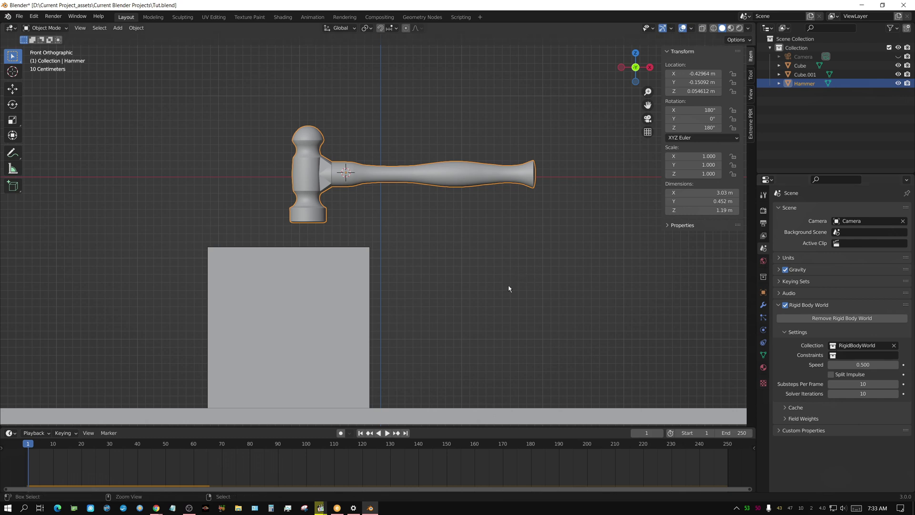
Undo the recent changes and reset the hammer's origin to its geometry, mid-handle
key(ctrl+z)
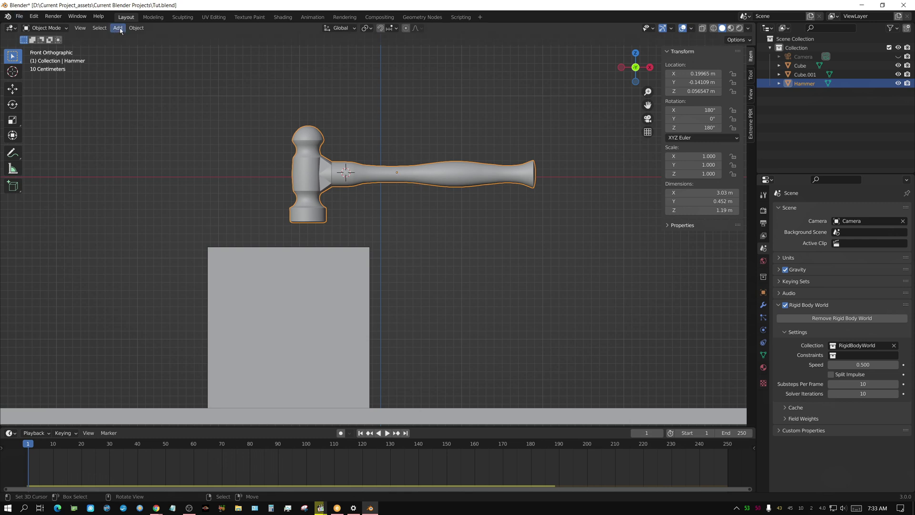
click(141, 28)
mouse_move(169, 49)
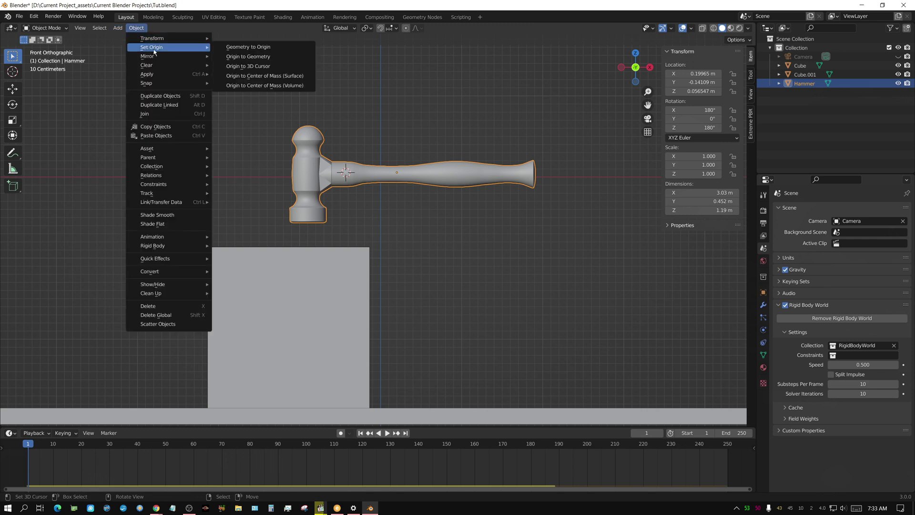
click(249, 59)
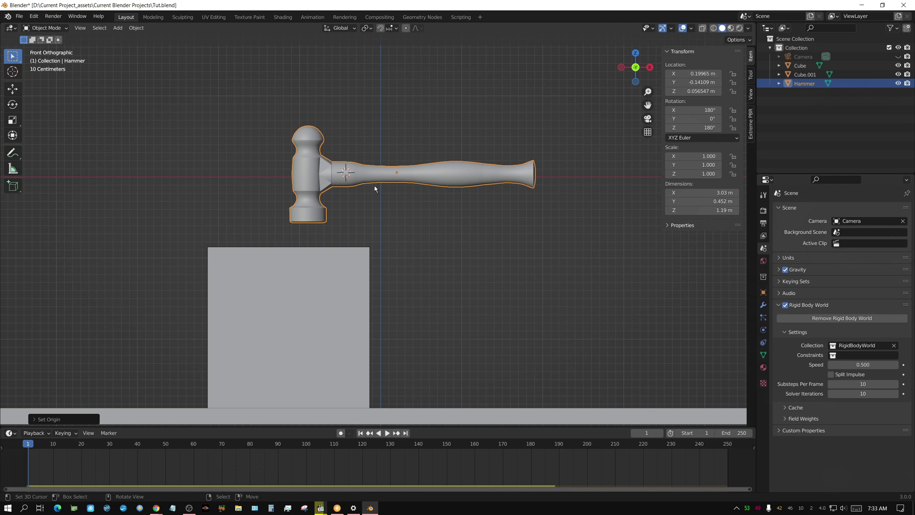
With origin-only editing on, move the origin up-right of the handle's end, then turn origin-only editing off
key(ctrl)
key(ctrl+period)
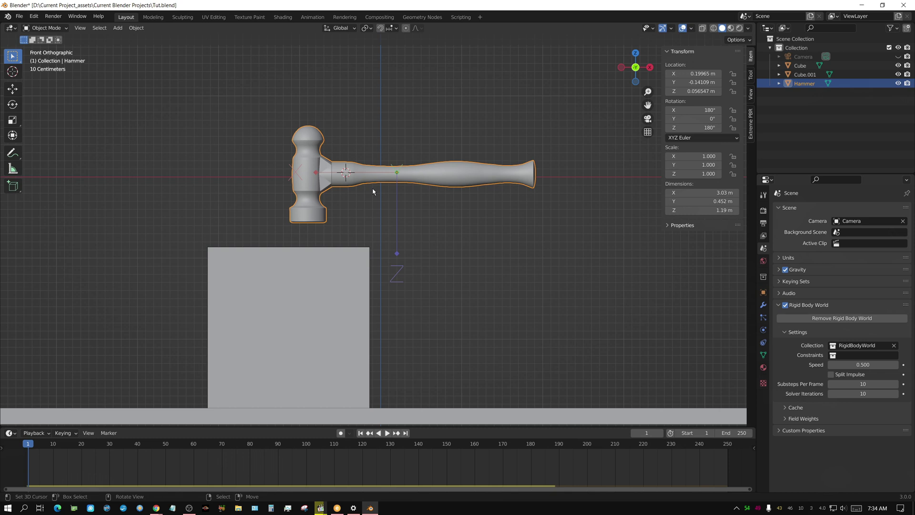
key(ctrl+z)
key(ctrl+shift+z)
key(g)
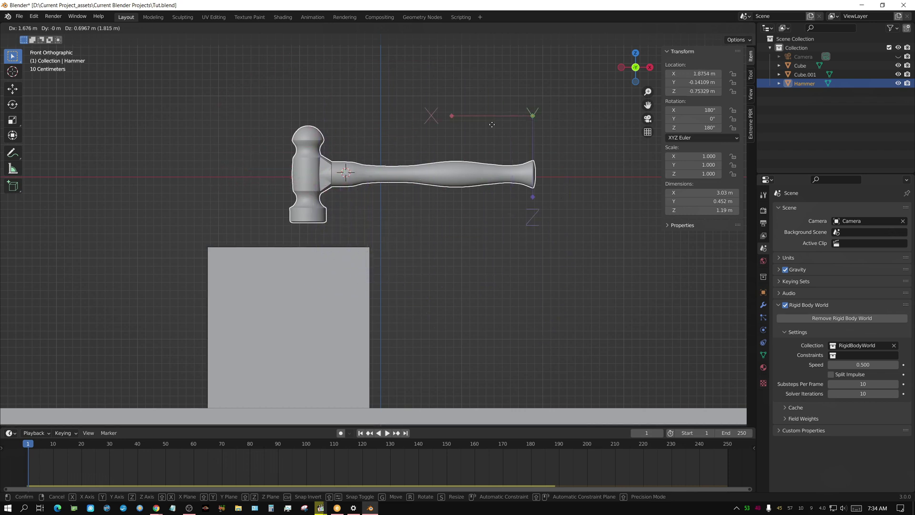
click(550, 89)
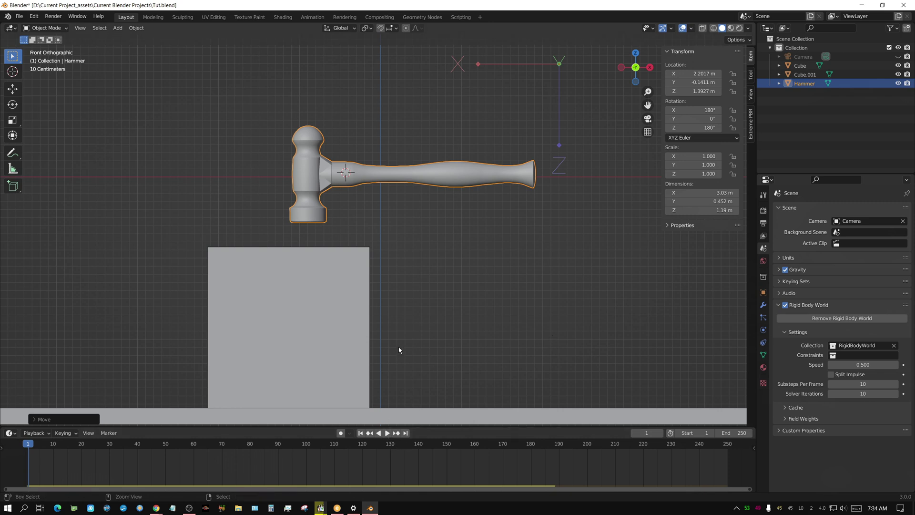
key(ctrl+z)
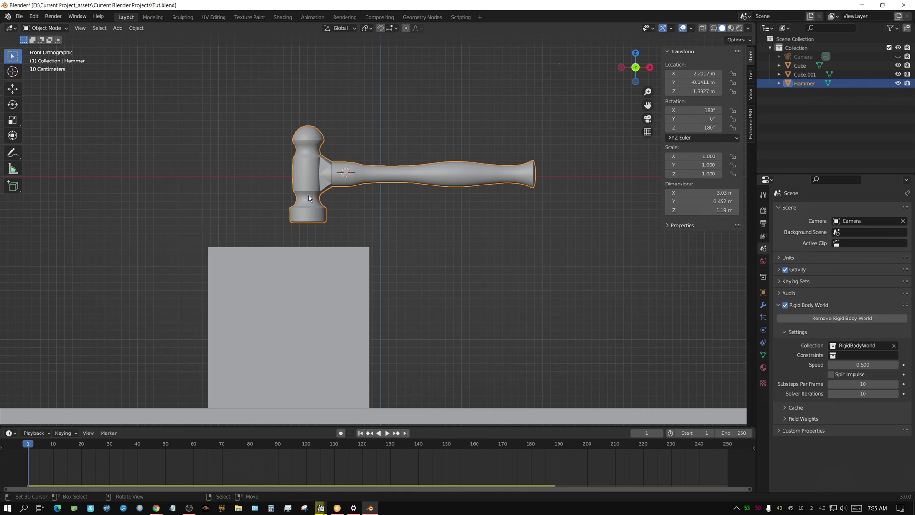
click(388, 433)
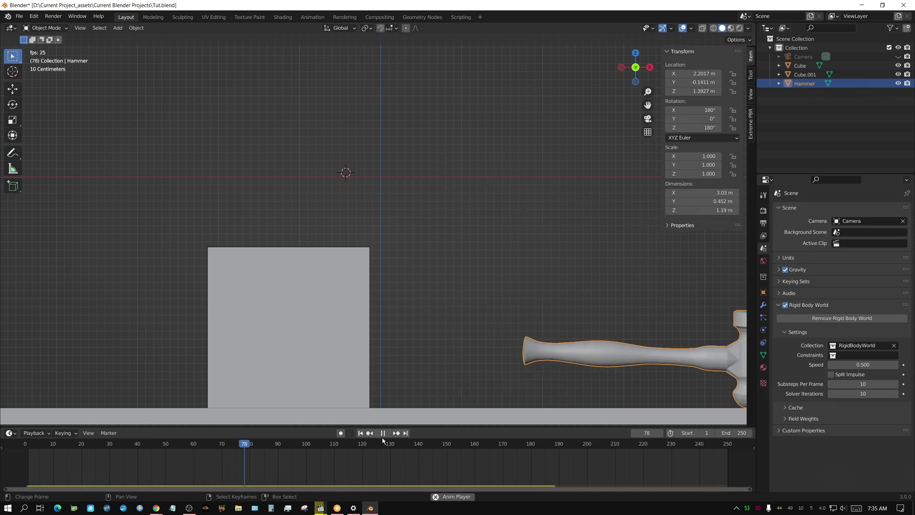
click(383, 433)
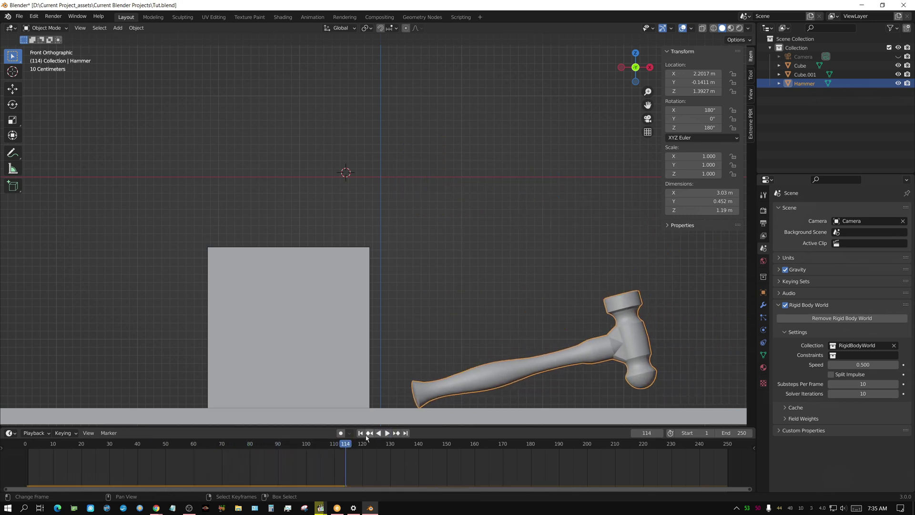
click(360, 432)
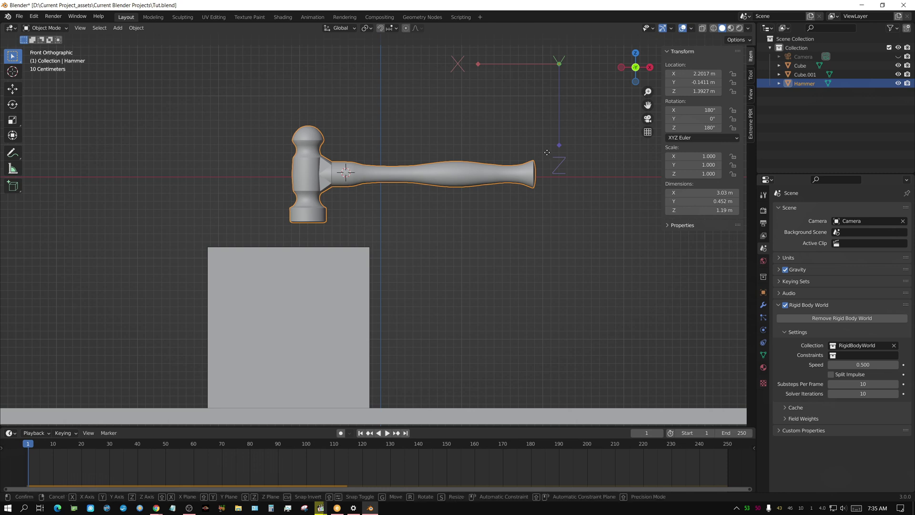
Move the origin to the hammer's neck, then centre it along Y within the handle from top view
key(g)
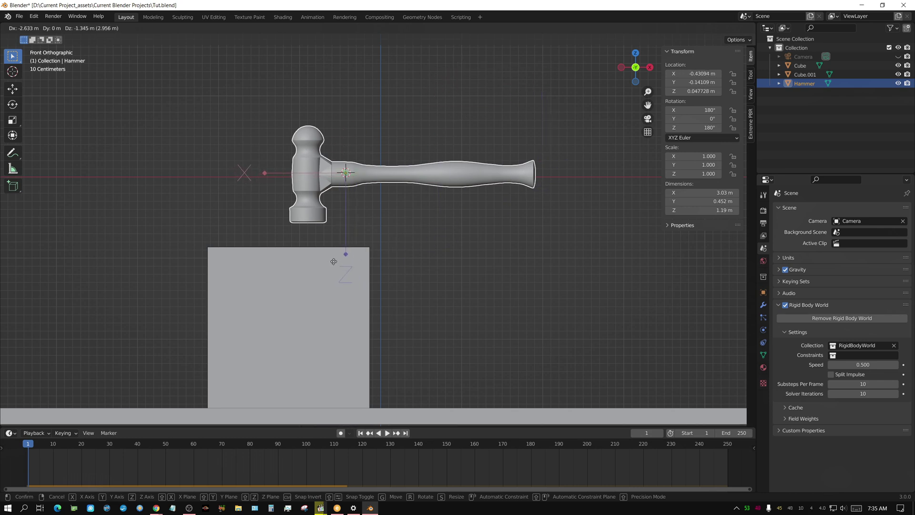
click(334, 262)
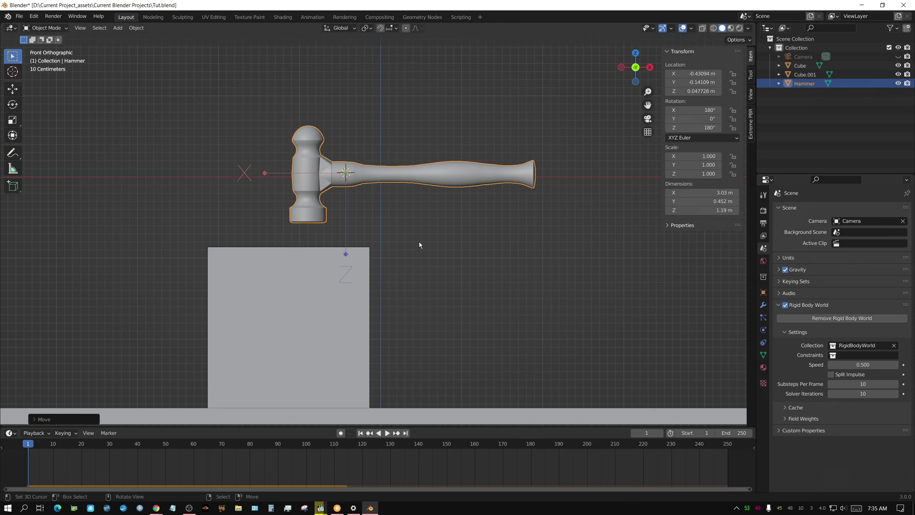
key(KP_7)
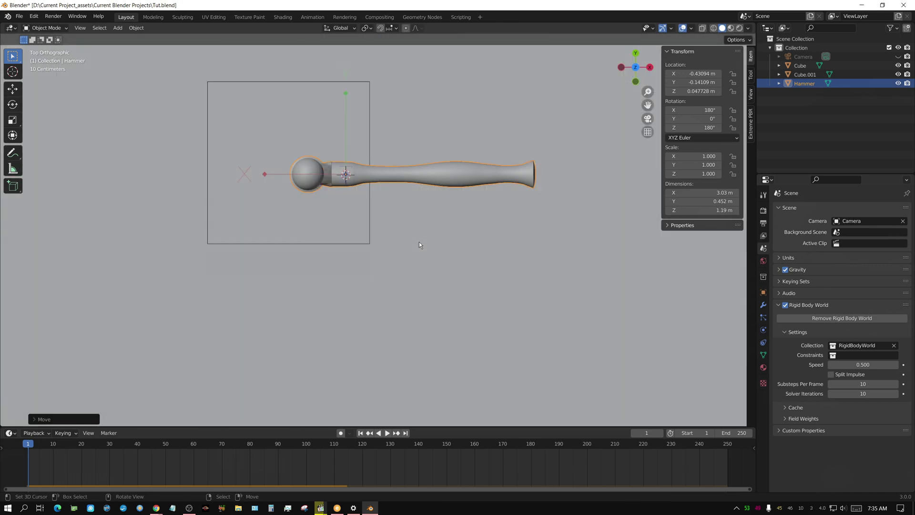
scroll(355, 182, up, 4)
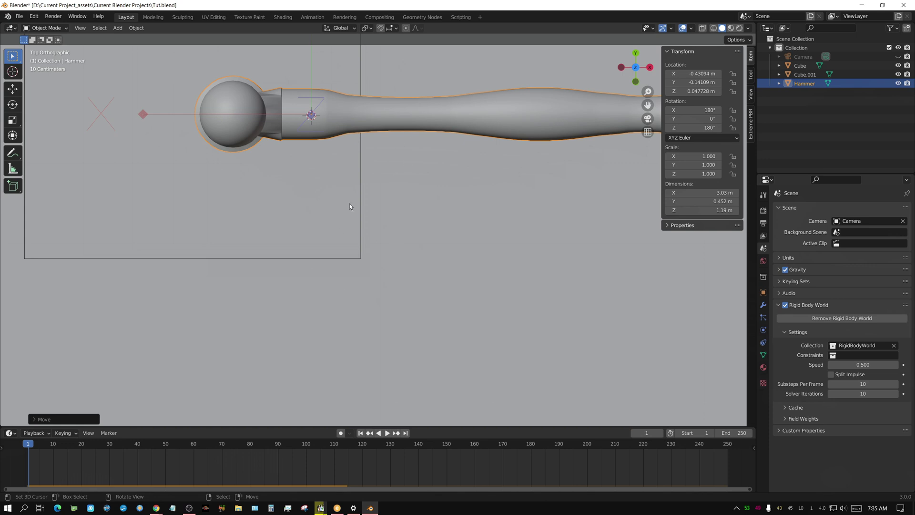
key(g)
key(y)
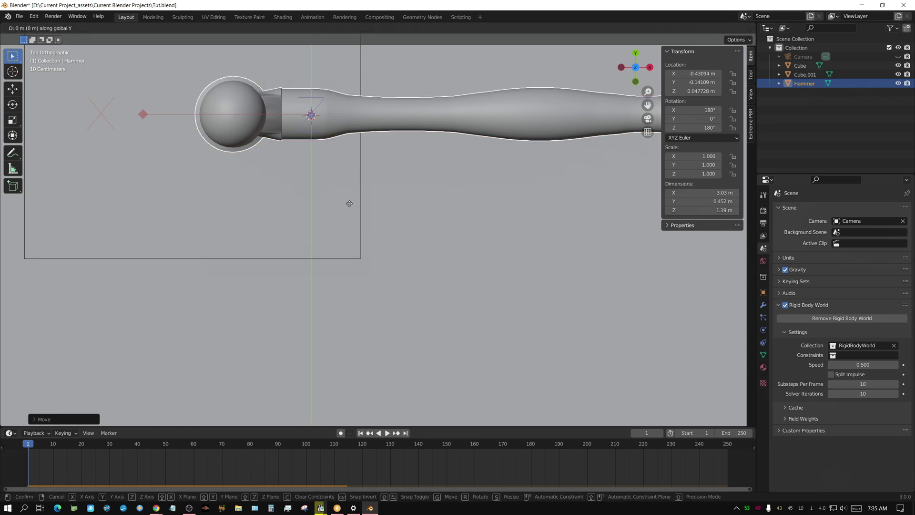
click(349, 203)
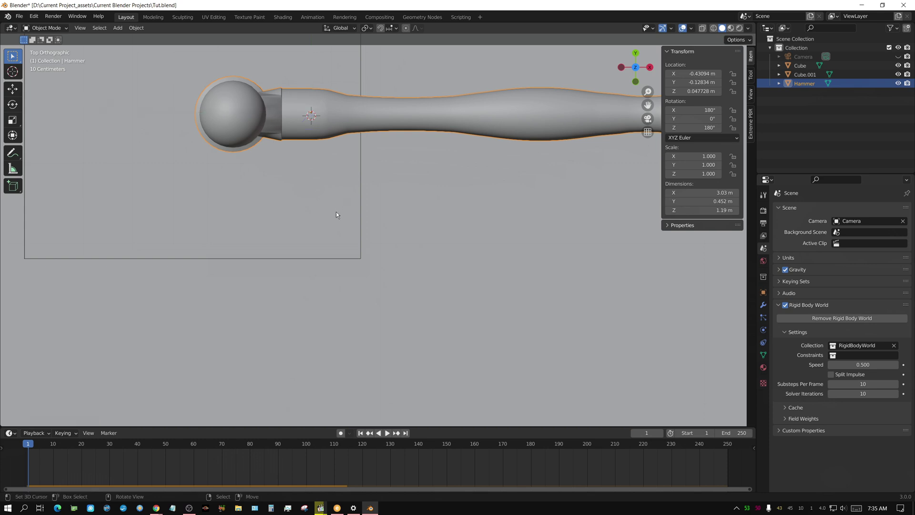
key(KP_1)
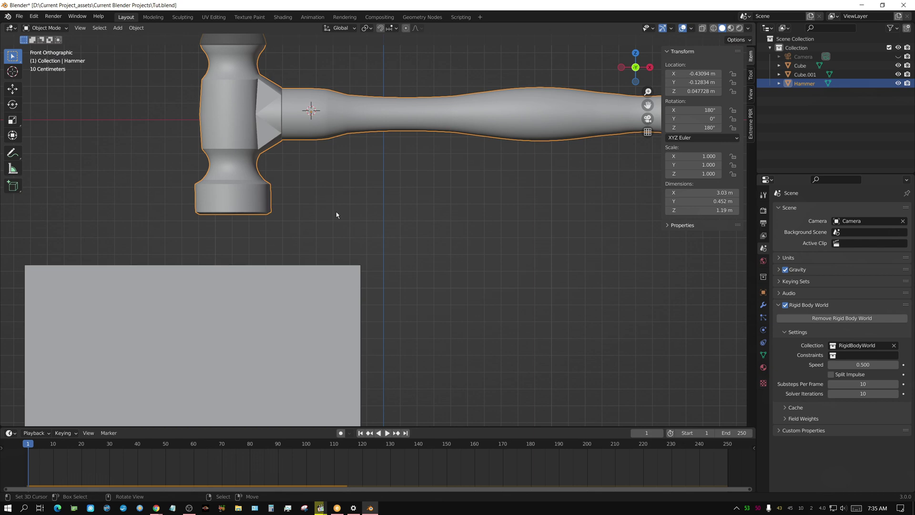
scroll(336, 214, down, 6)
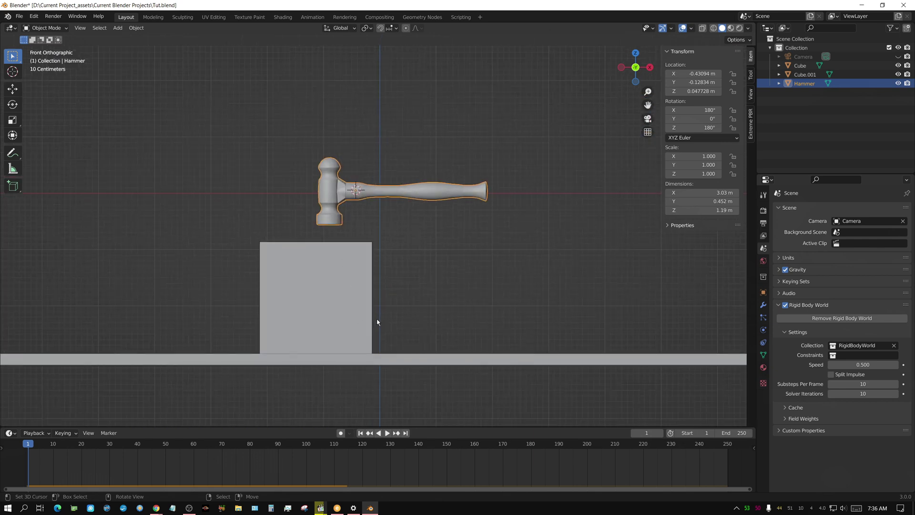
Test-play the fall, rewind, and set the Rigid Body World speed to 2
click(390, 433)
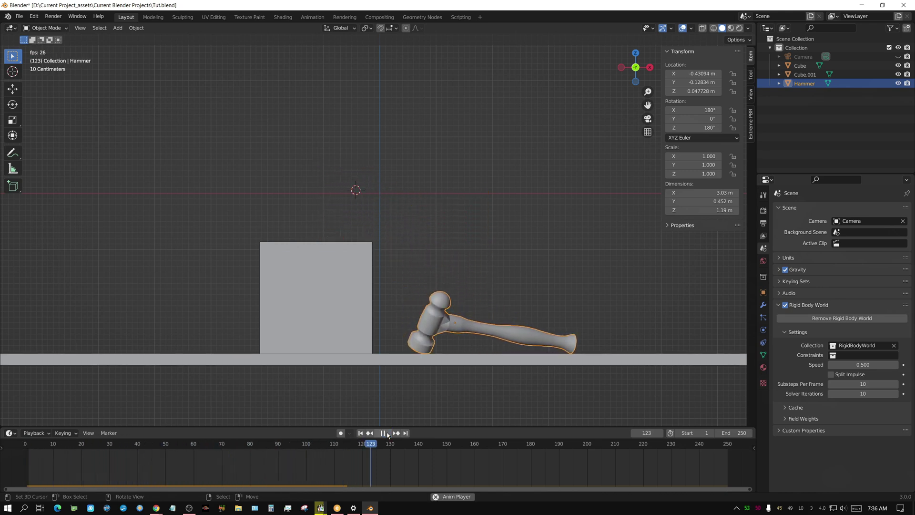
click(384, 434)
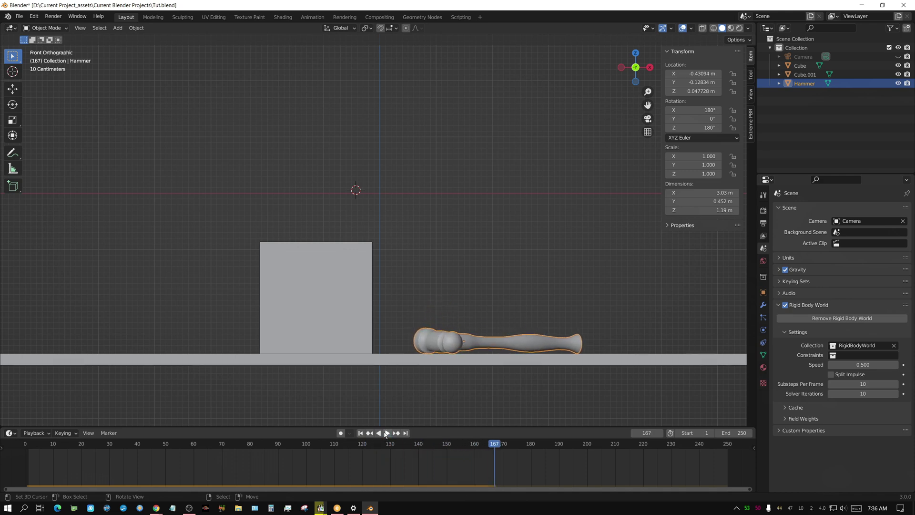
click(361, 433)
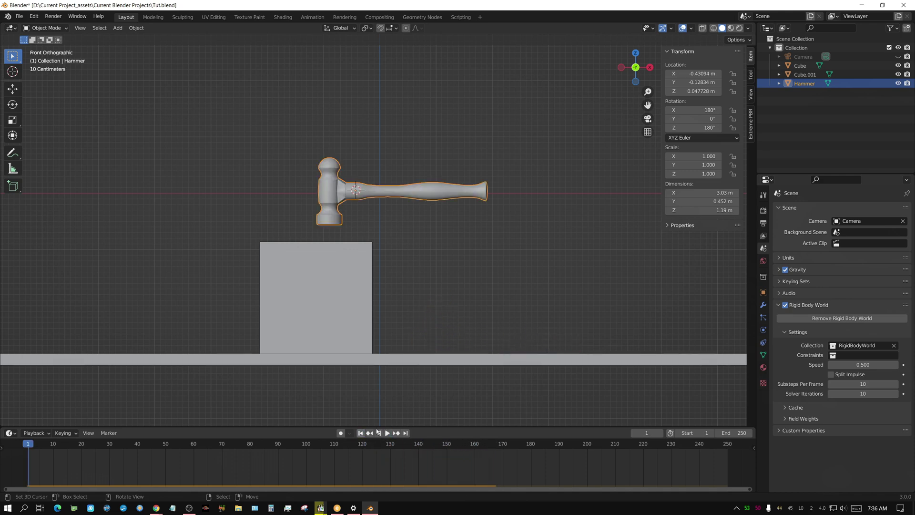
click(842, 365)
text(2)
key(Return)
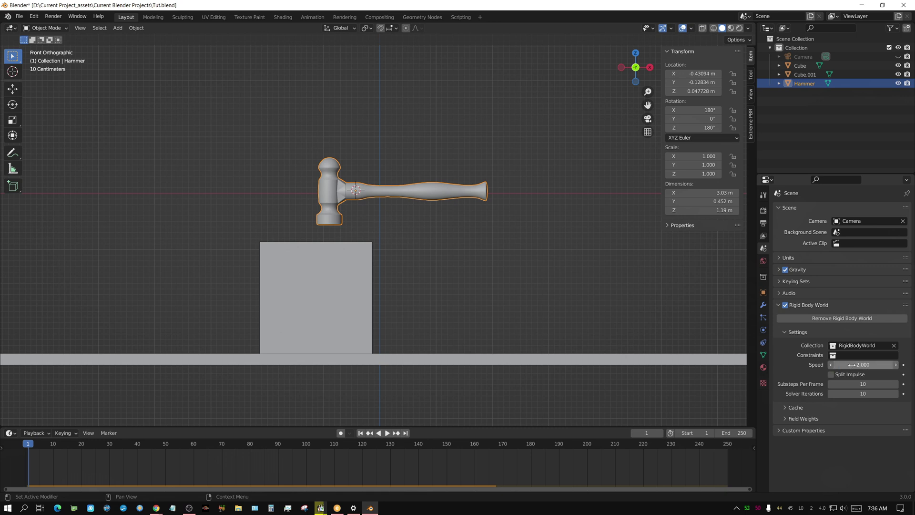
Replay at speed 2, rewind, and raise the simulation speed to 3
click(384, 434)
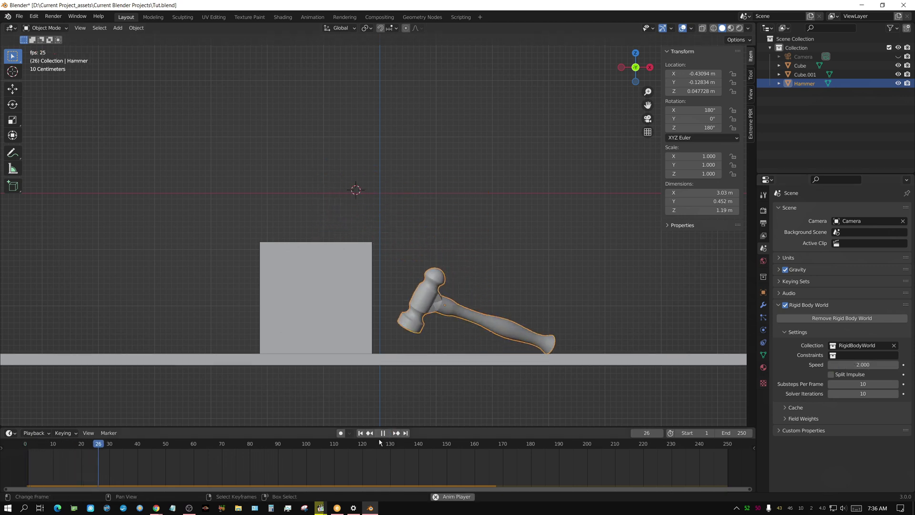
click(383, 433)
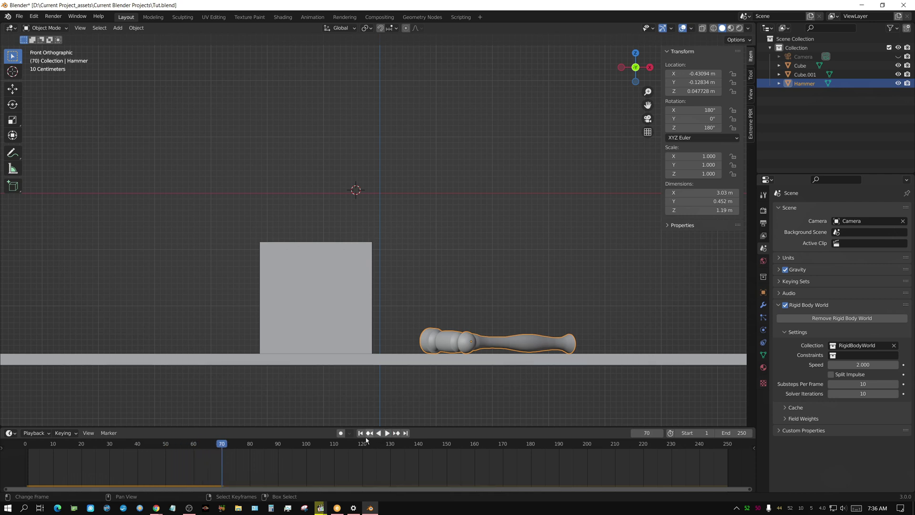
click(361, 433)
click(858, 365)
text(3)
key(Return)
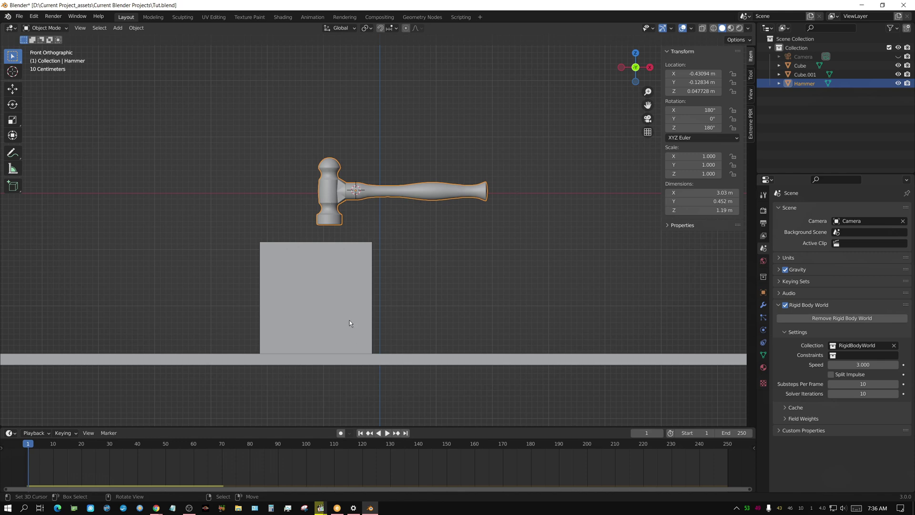
click(387, 434)
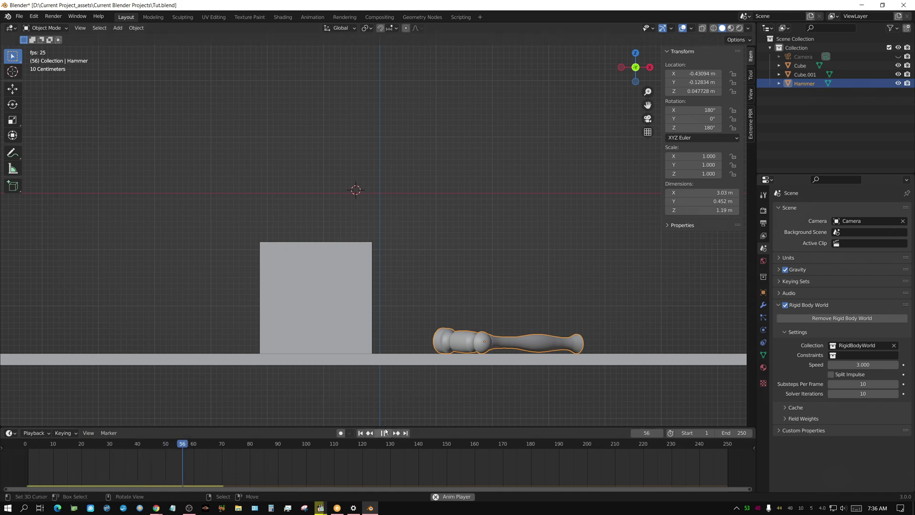
click(383, 434)
click(361, 433)
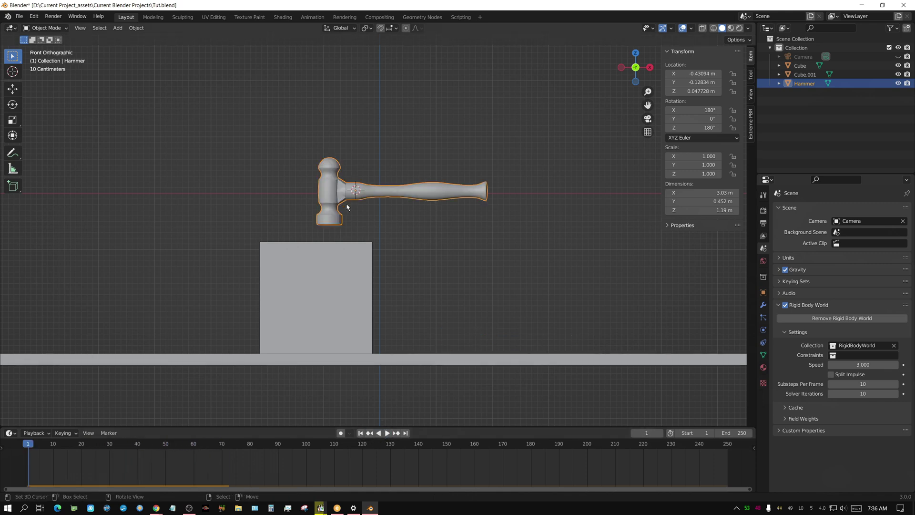
click(387, 433)
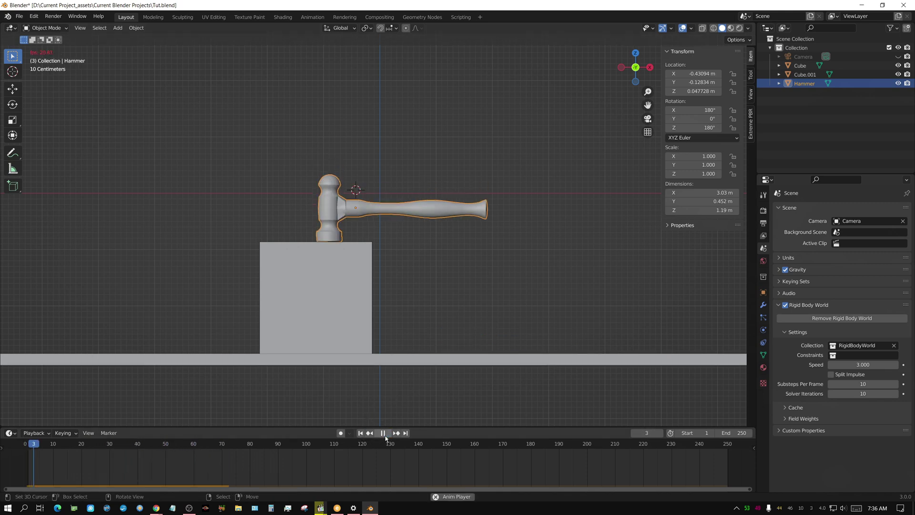
click(385, 435)
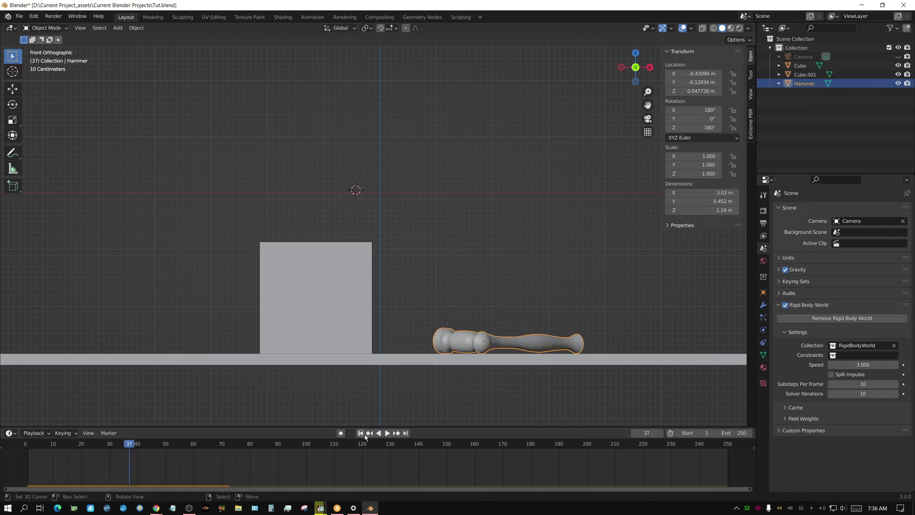
click(364, 434)
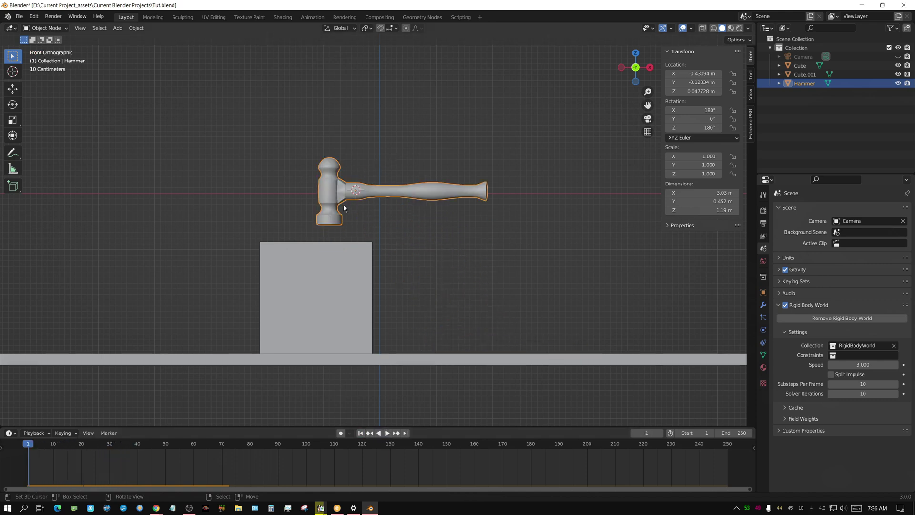
scroll(344, 208, up, 4)
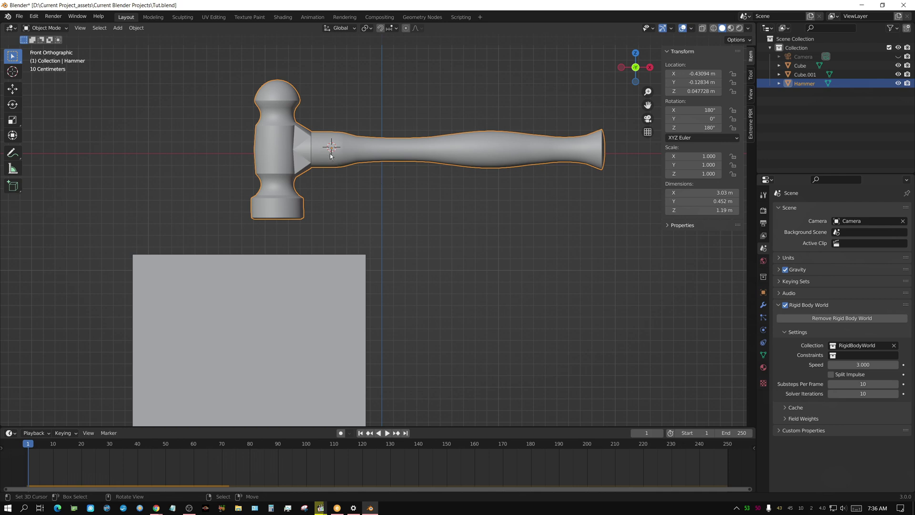
Slide the origin along X into the hammer head, then leave origin-only editing
key(shift+r)
key(g)
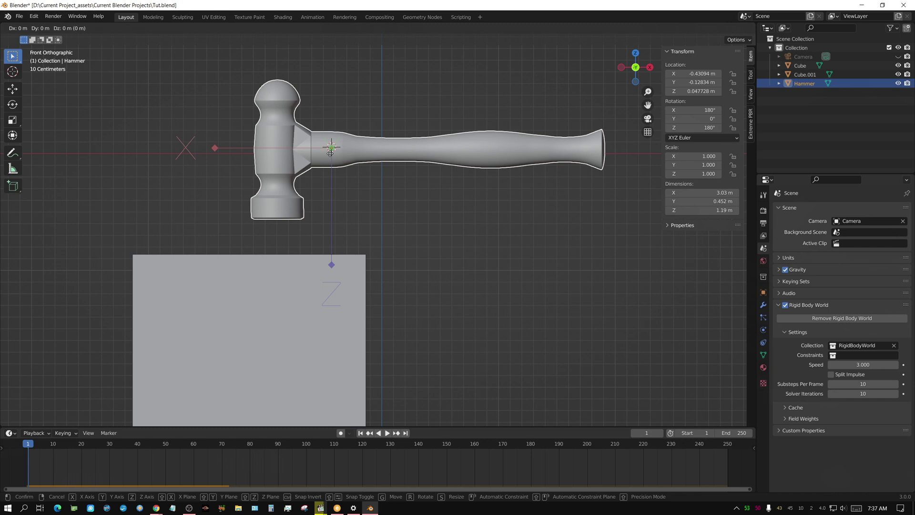
key(x)
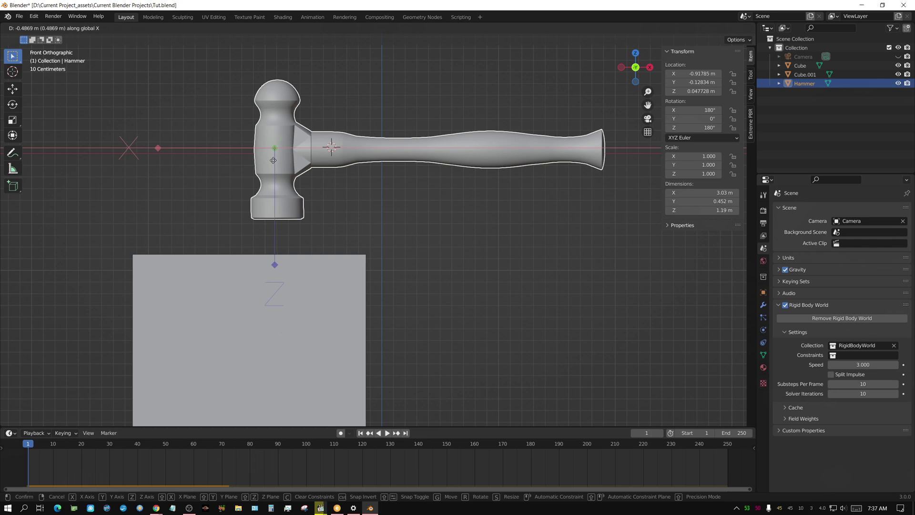
click(273, 160)
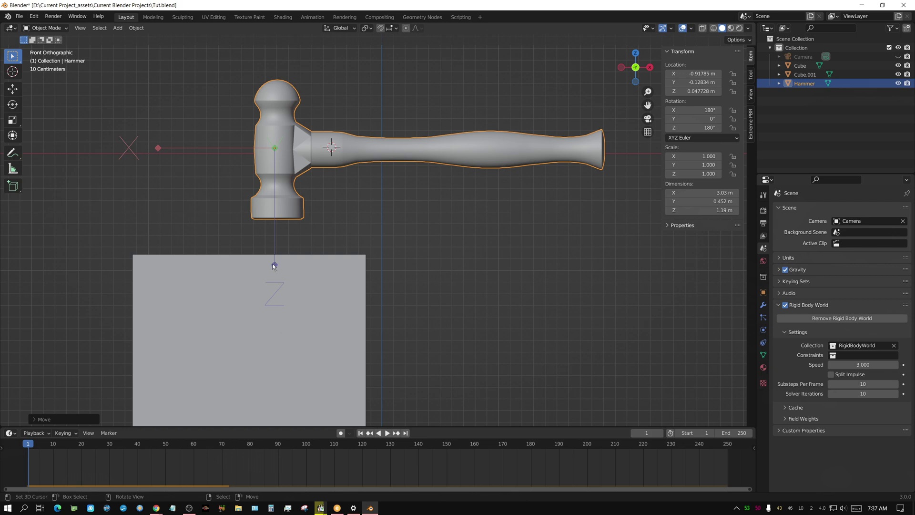
key(ctrl)
key(ctrl+z)
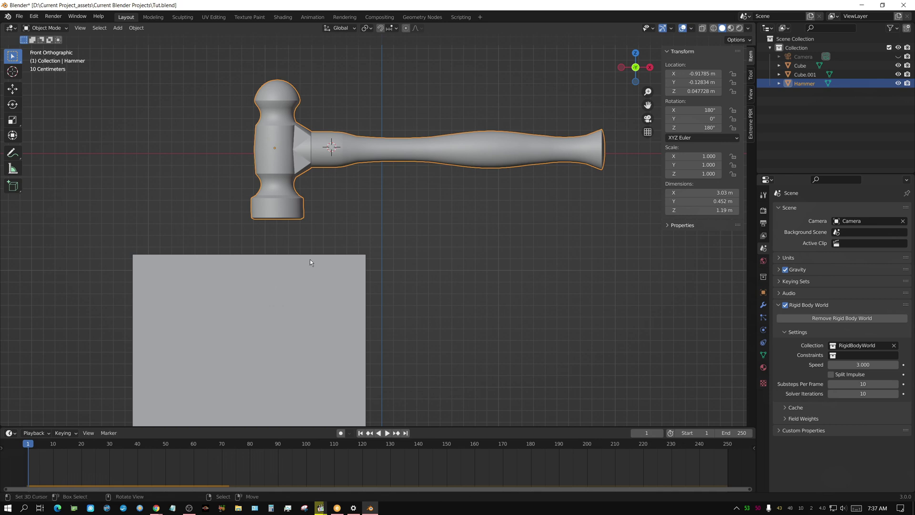
Play the fall and stop at frame 57 with the hammer balanced upright on its head
click(388, 434)
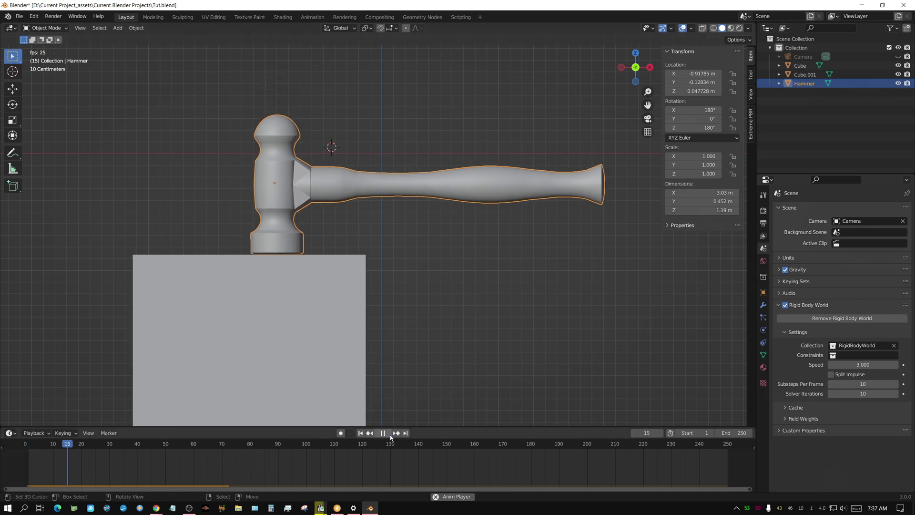
click(383, 433)
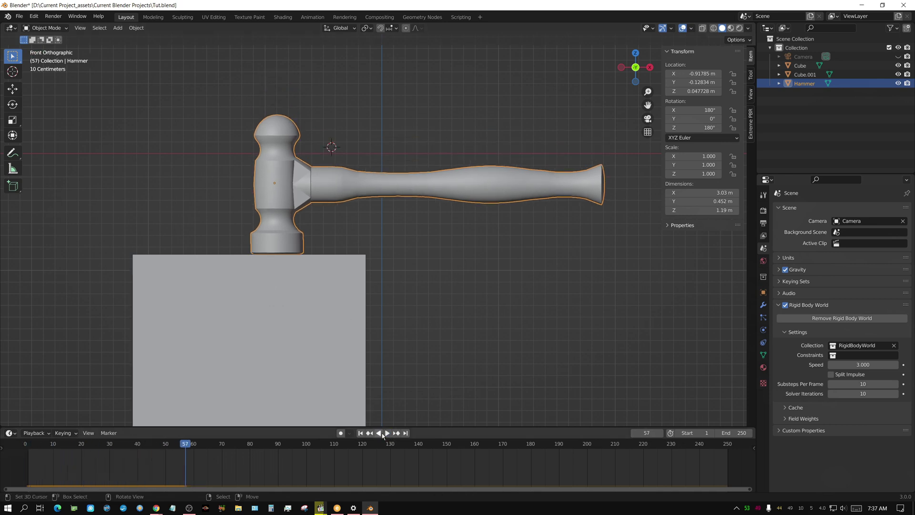